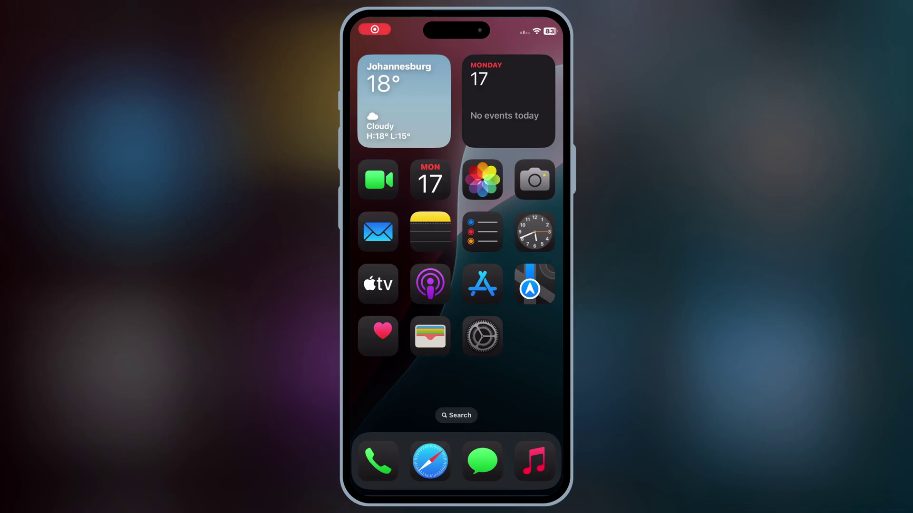
Step: Check the iOS version (18.3.1) under Settings > General > About, then return to the Settings list
{"action": "left_click_drag", "start_coordinate": [513, 285], "coordinate": [399, 286]}
{"action": "mouse_move", "coordinate": [513, 285]}
{"action": "left_mouse_down"}
{"action": "mouse_move", "coordinate": [399, 285]}
{"action": "mouse_move", "coordinate": [500, 286]}
{"action": "left_mouse_up"}
{"action": "left_click_drag", "start_coordinate": [399, 286], "coordinate": [514, 285]}
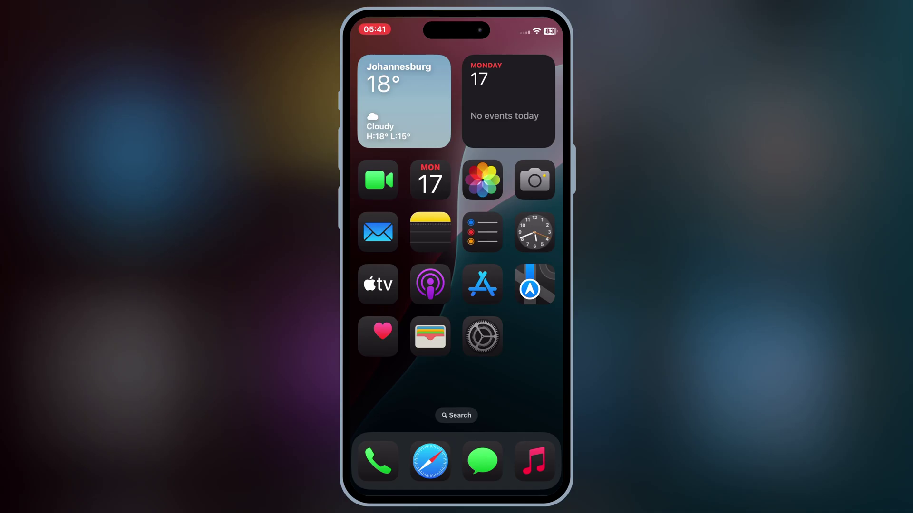
{"action": "left_click", "coordinate": [482, 336]}
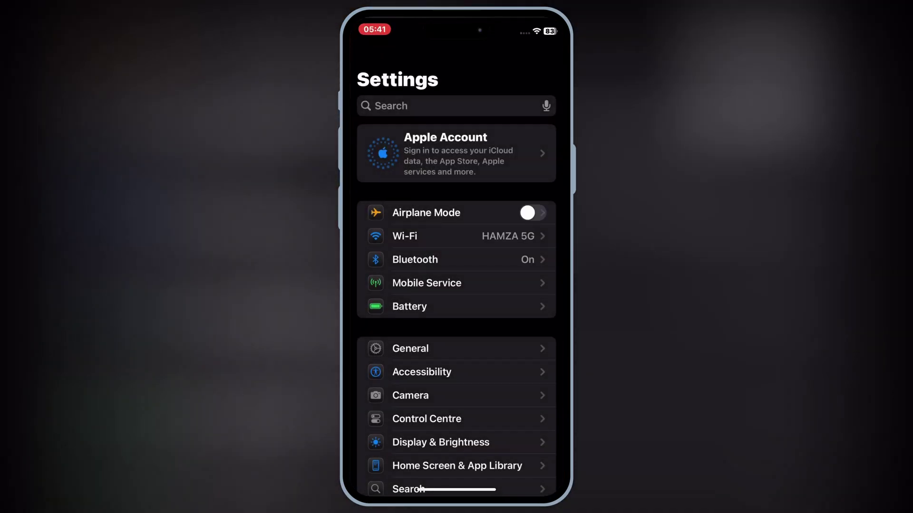
{"action": "left_click", "coordinate": [410, 348]}
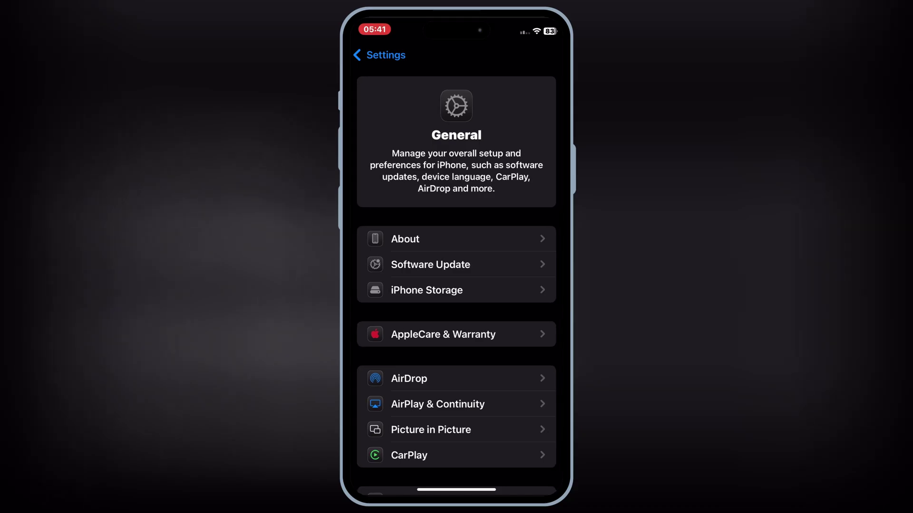
{"action": "left_click", "coordinate": [405, 239]}
{"action": "left_click", "coordinate": [428, 115]}
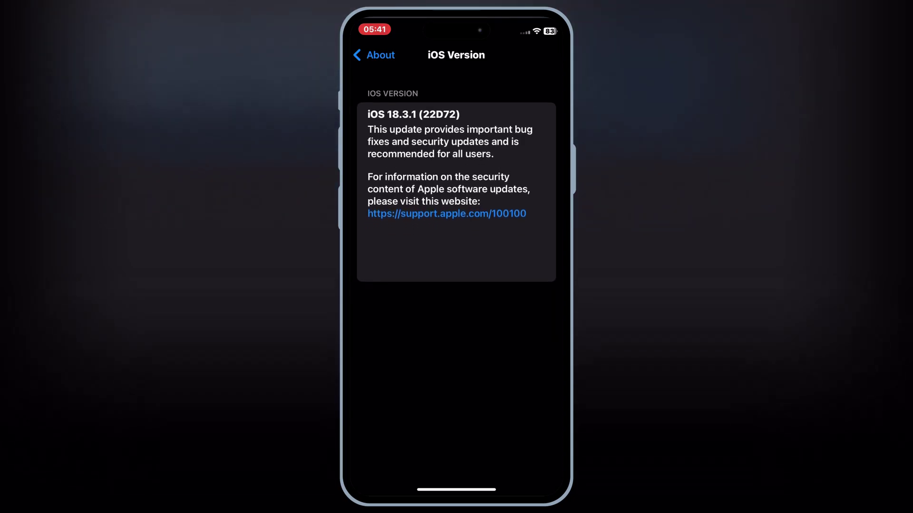
{"action": "left_click", "coordinate": [373, 54]}
{"action": "left_click", "coordinate": [372, 55]}
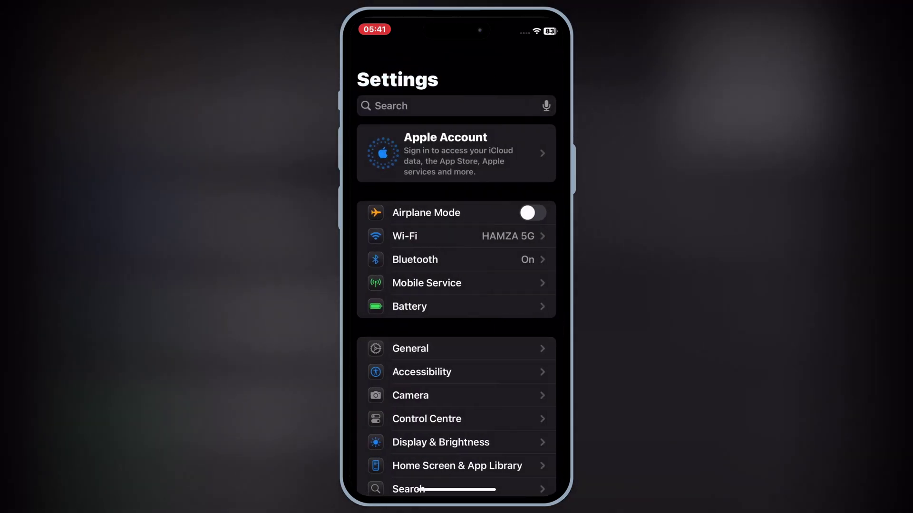
Step: Close Settings and return to the home screen
{"action": "left_click_drag", "start_coordinate": [456, 489], "coordinate": [456, 321]}
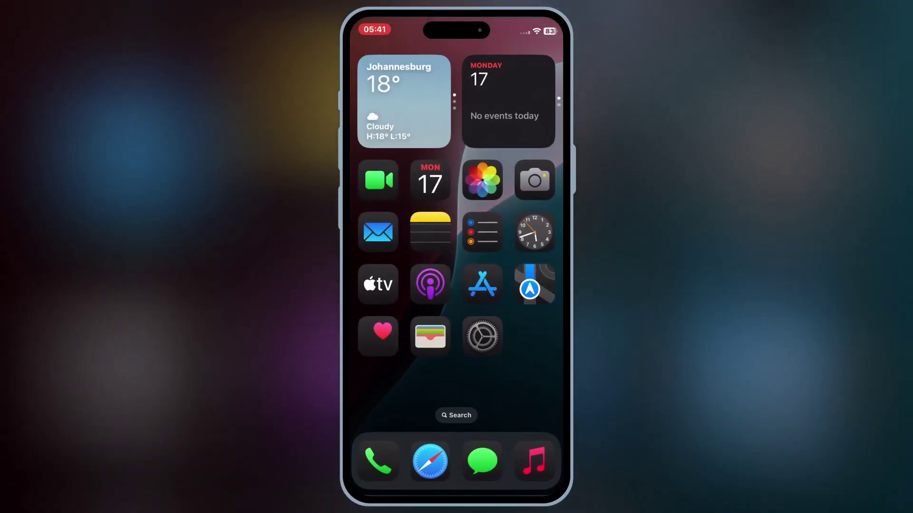
Step: Install the downloaded Skibidi DNS anti-revoke profile, accepting the unsigned-profile warning
{"action": "left_click", "coordinate": [482, 336]}
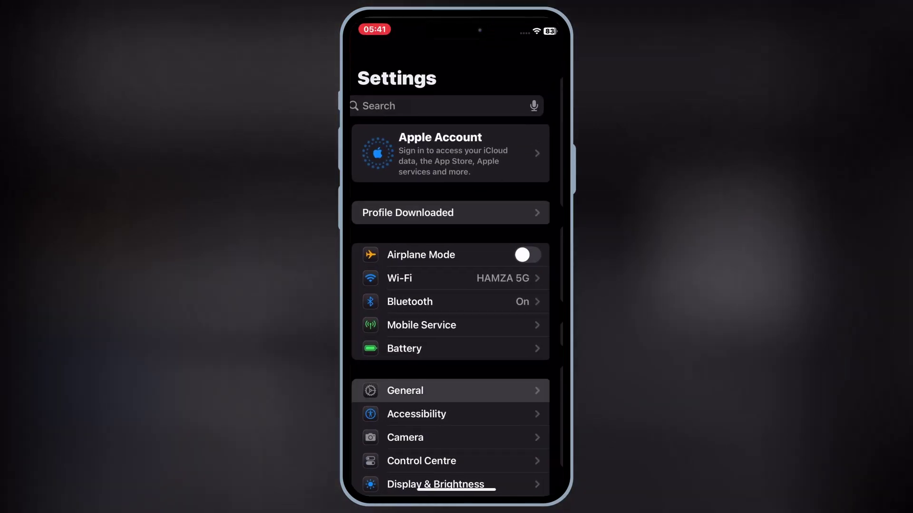
{"action": "left_click", "coordinate": [410, 391]}
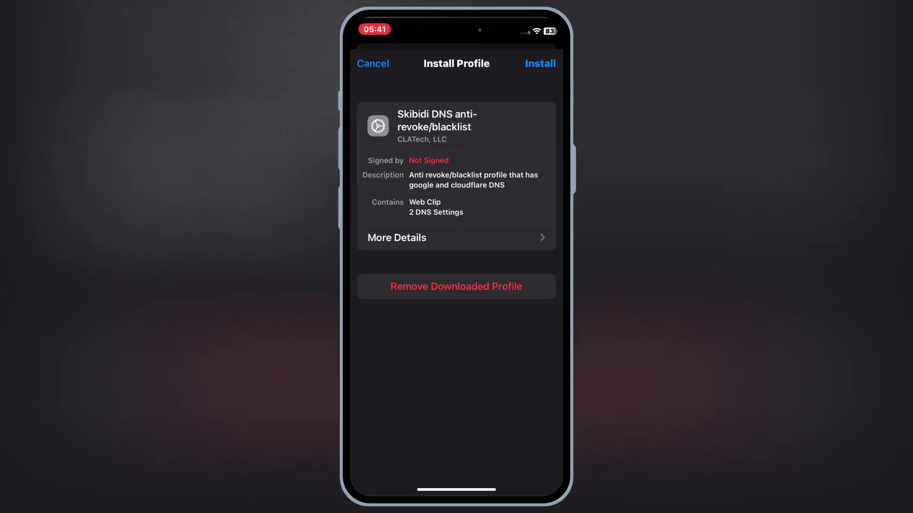
{"action": "left_click", "coordinate": [540, 62]}
{"action": "left_click", "coordinate": [540, 62]}
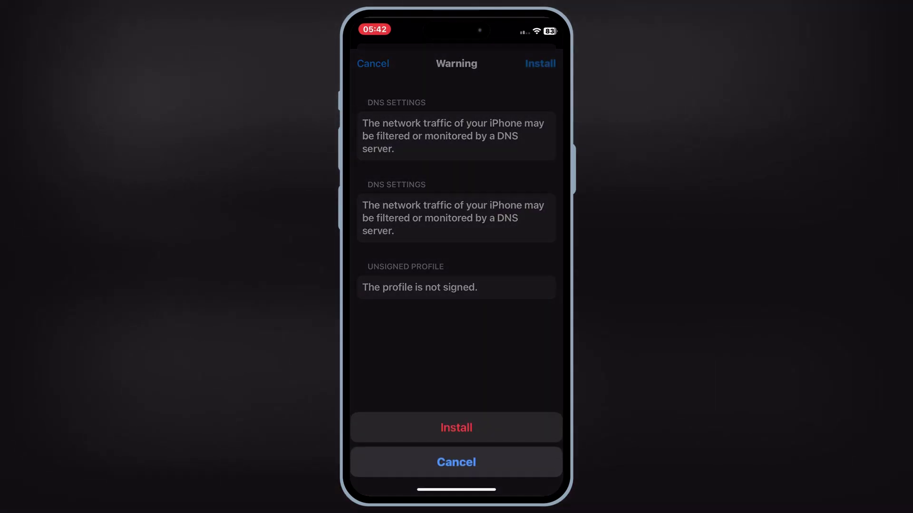
{"action": "left_click", "coordinate": [456, 427]}
{"action": "left_click", "coordinate": [541, 63]}
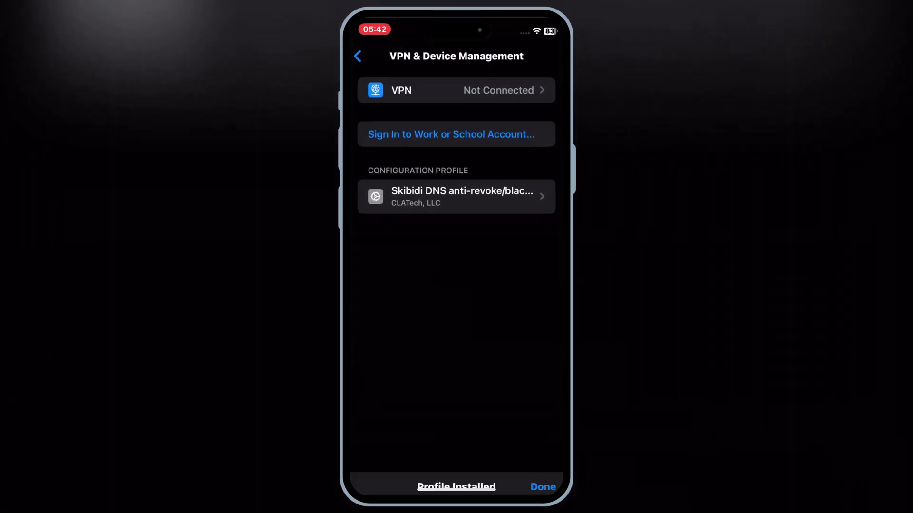
Step: Back out to the Settings root and close Settings to the home screen
{"action": "left_click", "coordinate": [357, 56]}
{"action": "left_click", "coordinate": [364, 56]}
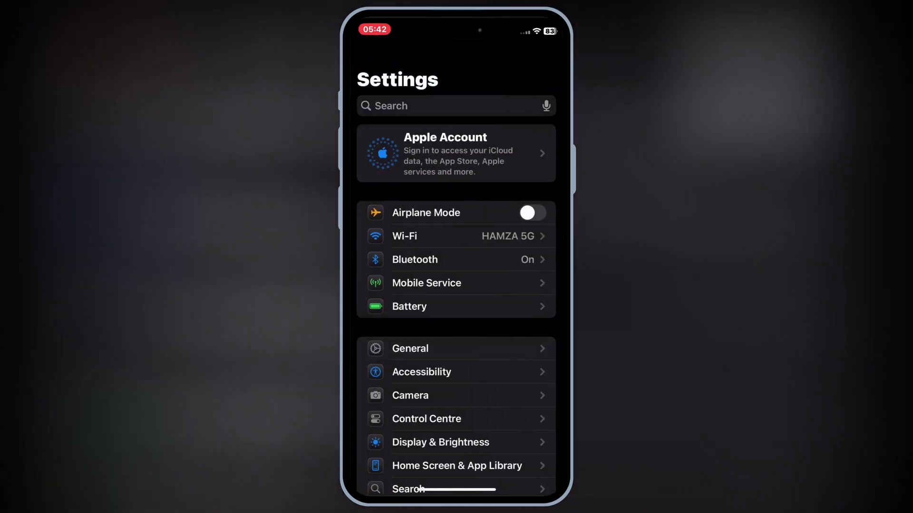
{"action": "left_click_drag", "start_coordinate": [457, 490], "coordinate": [456, 321]}
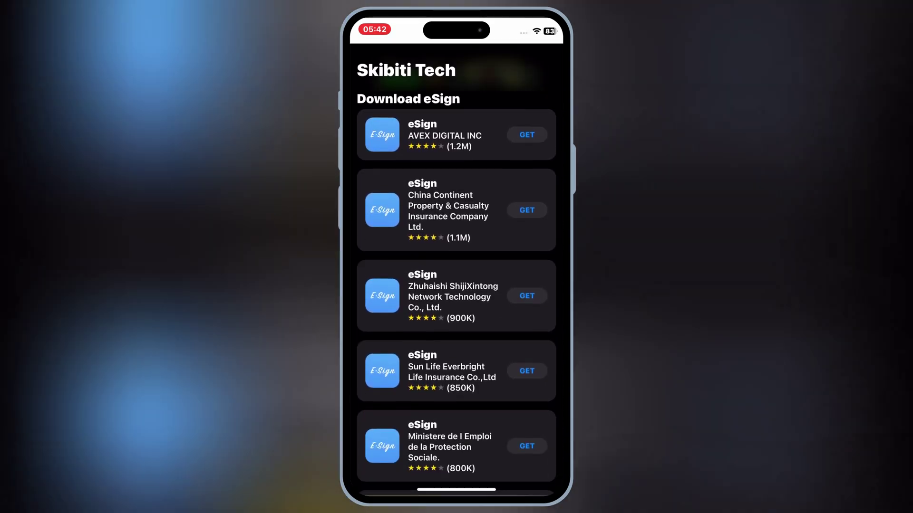
{"action": "scroll", "coordinate": [456, 300], "scroll_direction": "down", "scroll_amount": 5}
{"action": "scroll", "coordinate": [457, 285], "scroll_direction": "up", "scroll_amount": 5}
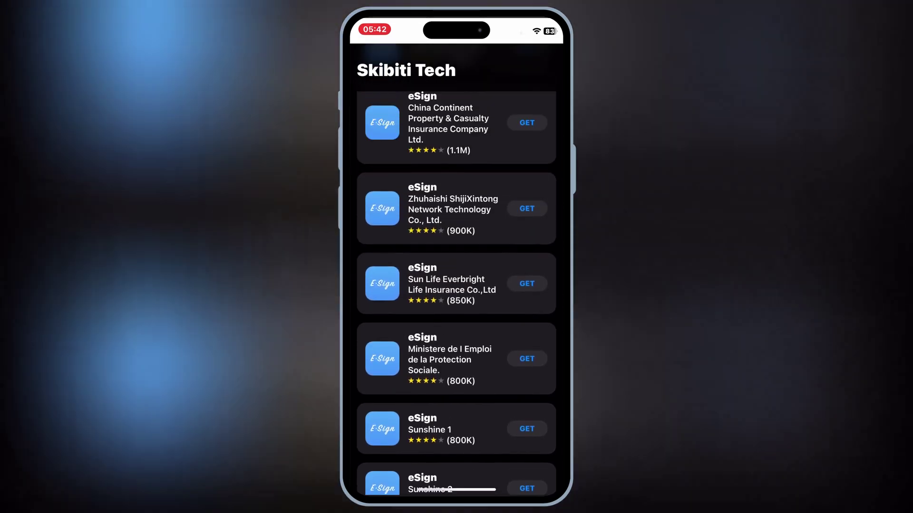
{"action": "scroll", "coordinate": [457, 286], "scroll_direction": "up", "scroll_amount": 1}
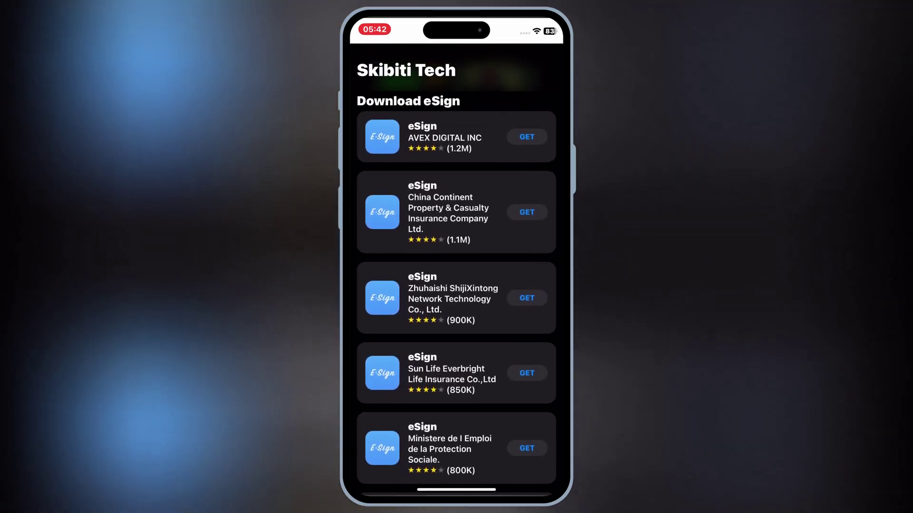
{"action": "scroll", "coordinate": [456, 285], "scroll_direction": "up", "scroll_amount": 1}
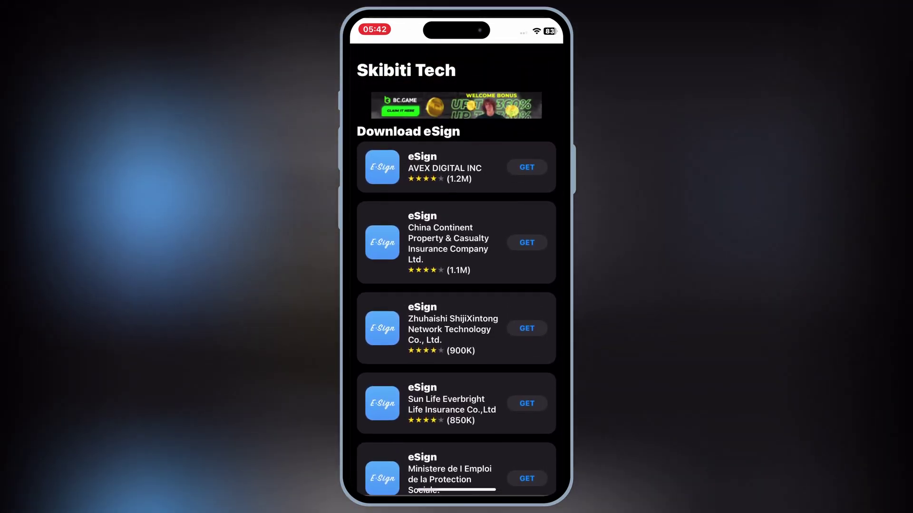
Step: Install the AVEX DIGITAL INC build of eSign from the Skibiti Tech page
{"action": "left_click", "coordinate": [526, 167]}
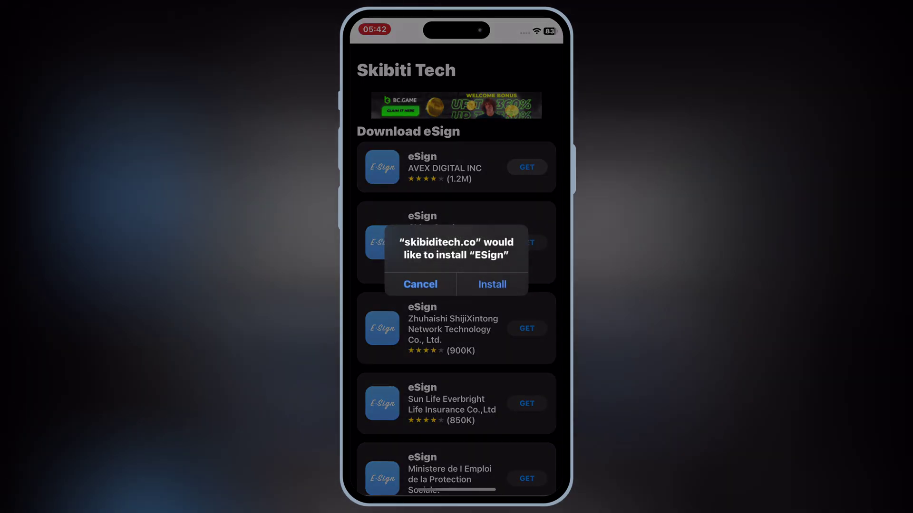
{"action": "left_click", "coordinate": [492, 283]}
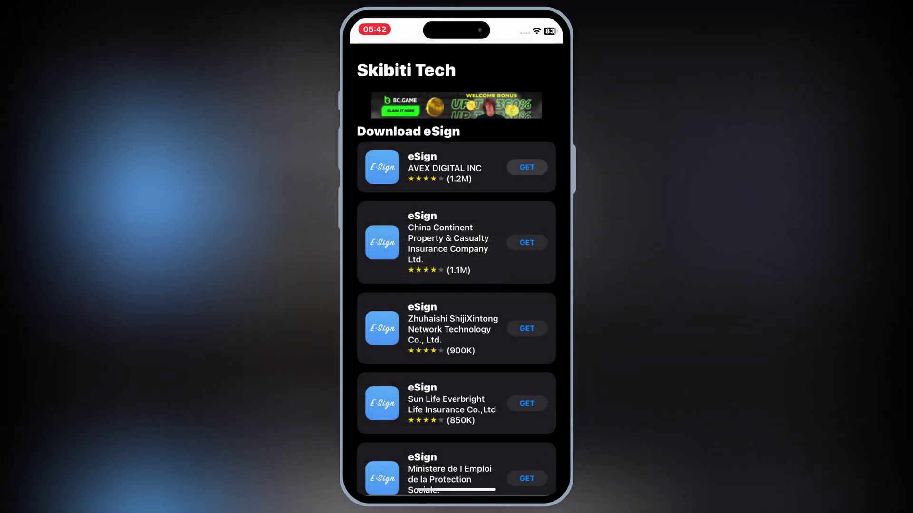
{"action": "left_click_drag", "start_coordinate": [457, 491], "coordinate": [457, 321]}
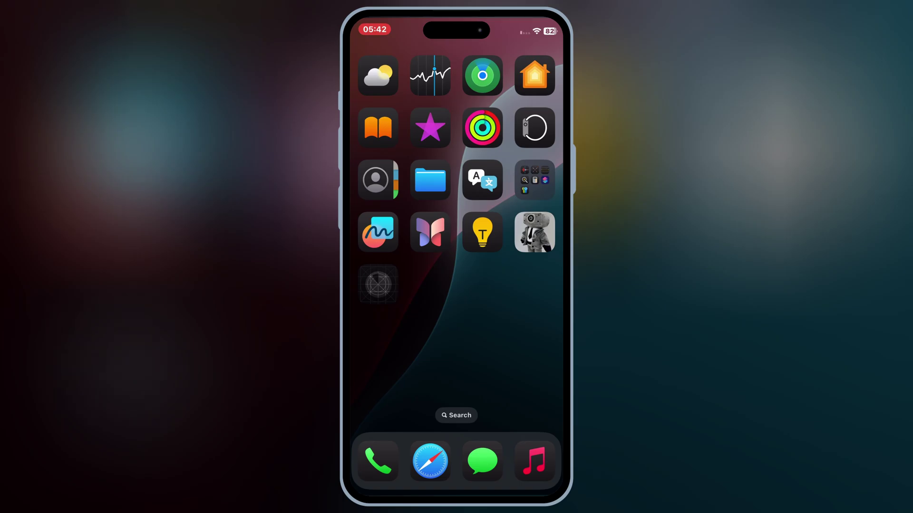
Step: Launch eSign, dismiss the untrusted developer alert, and return to the first home page
{"action": "left_click", "coordinate": [378, 283]}
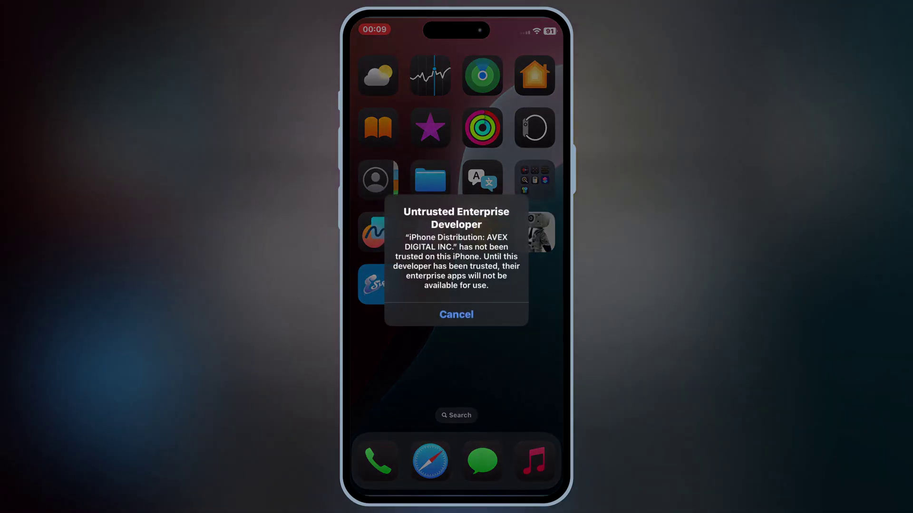
{"action": "left_click", "coordinate": [457, 315]}
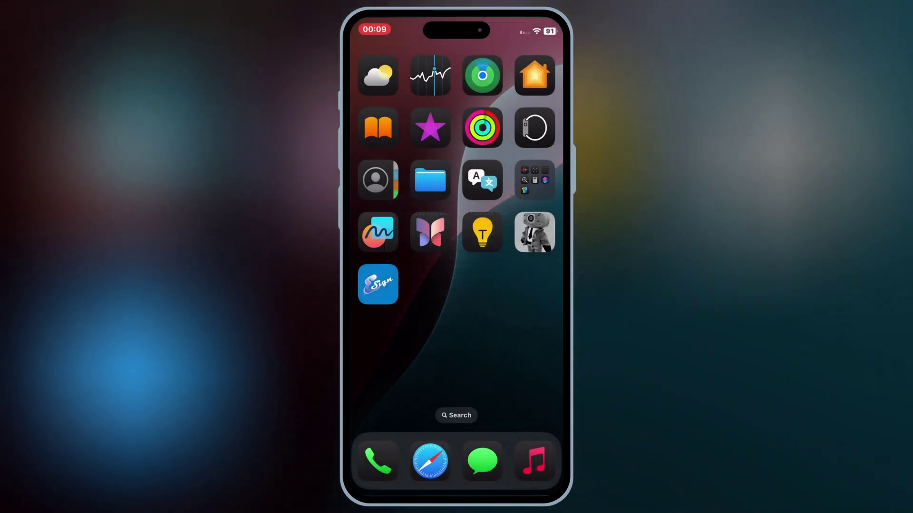
{"action": "left_click_drag", "start_coordinate": [399, 320], "coordinate": [542, 321]}
Step: Trust the AVEX DIGITAL INC. developer under General > VPN & Device Management
{"action": "left_click", "coordinate": [482, 333]}
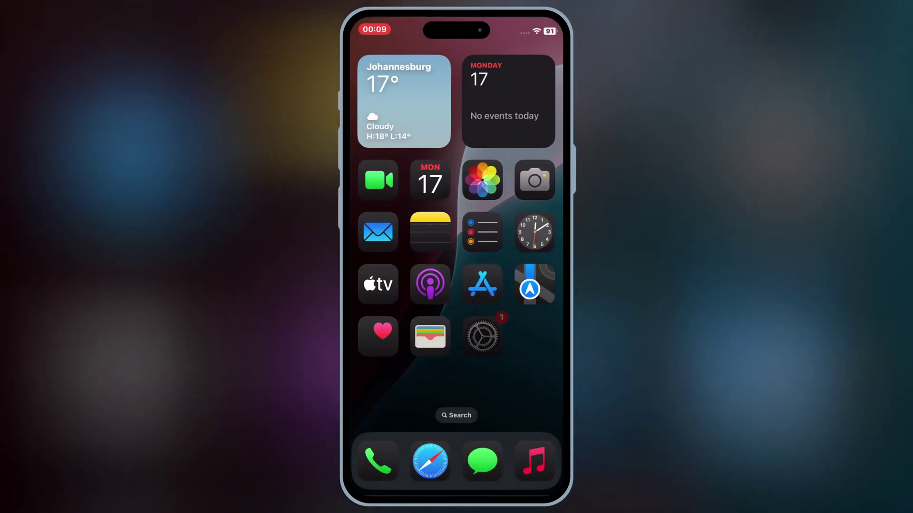
{"action": "scroll", "coordinate": [456, 321], "scroll_direction": "down", "scroll_amount": 3}
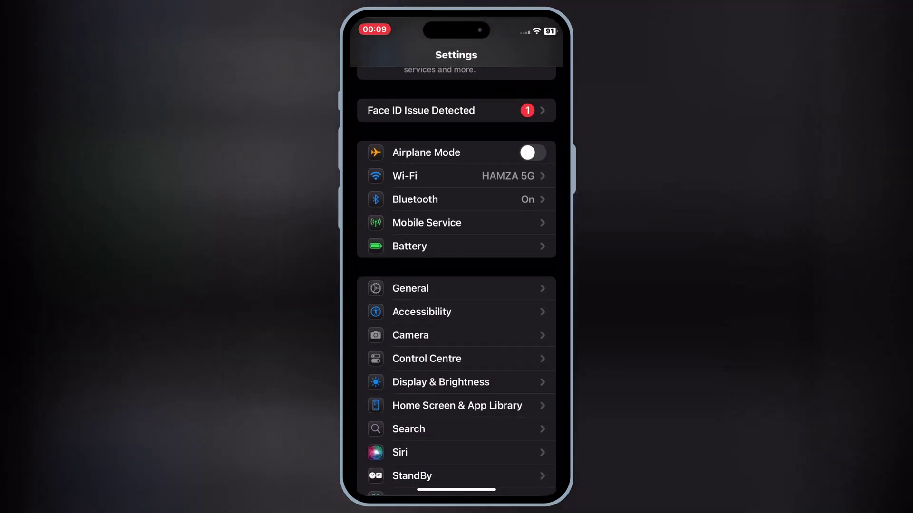
{"action": "left_click", "coordinate": [411, 288]}
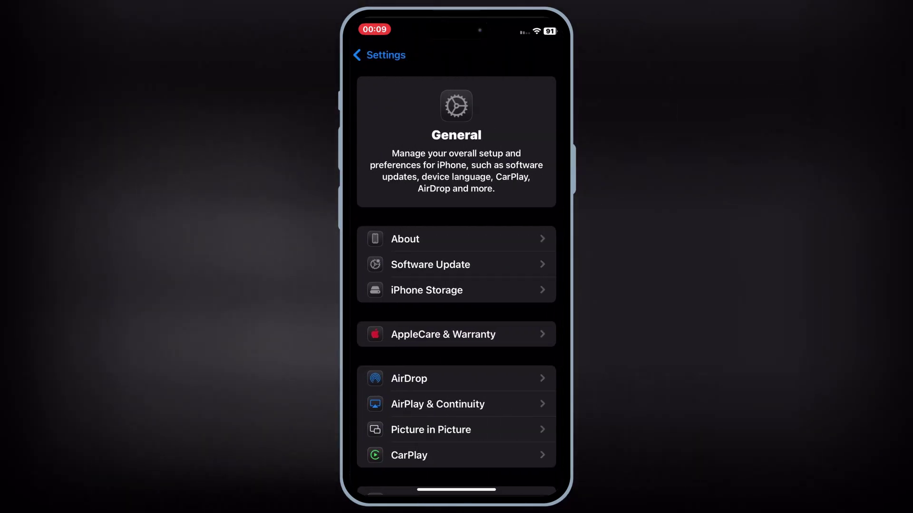
{"action": "scroll", "coordinate": [456, 286], "scroll_direction": "down", "scroll_amount": 2}
{"action": "scroll", "coordinate": [456, 285], "scroll_direction": "down", "scroll_amount": 3}
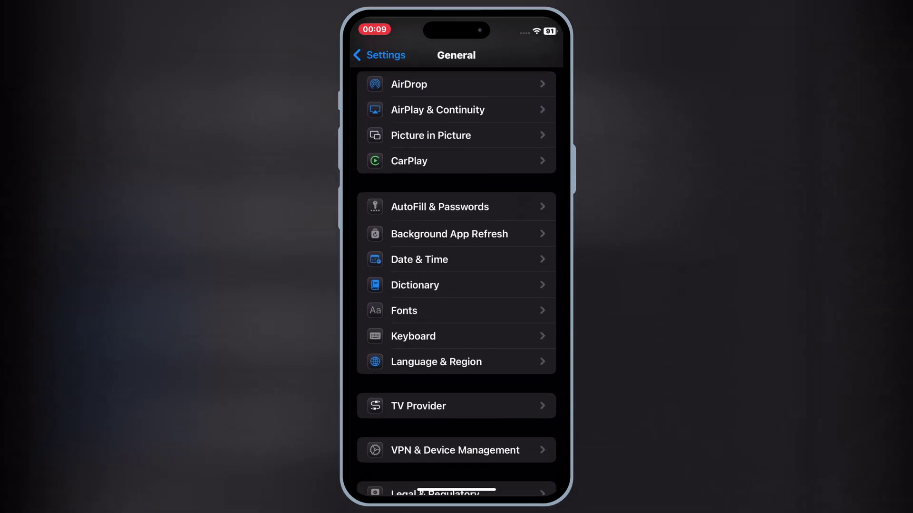
{"action": "scroll", "coordinate": [457, 285], "scroll_direction": "down", "scroll_amount": 1}
{"action": "left_click", "coordinate": [455, 352]}
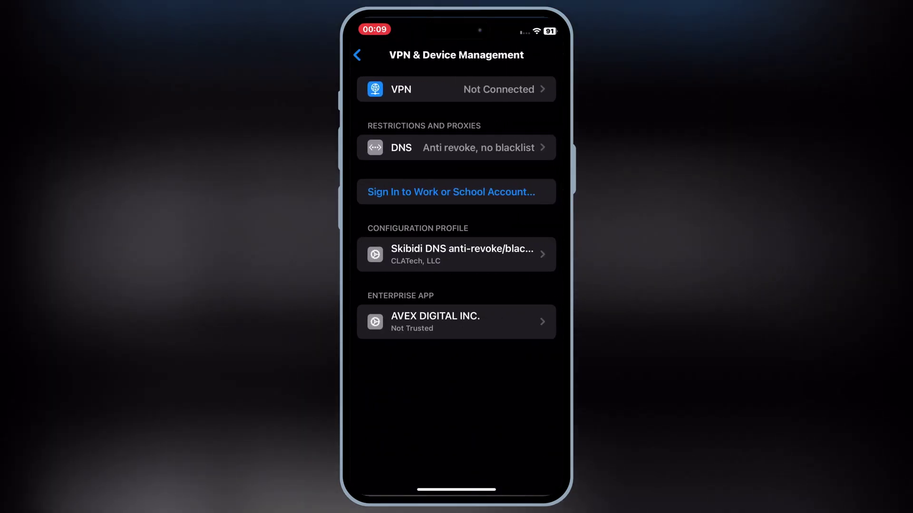
{"action": "left_click", "coordinate": [455, 321]}
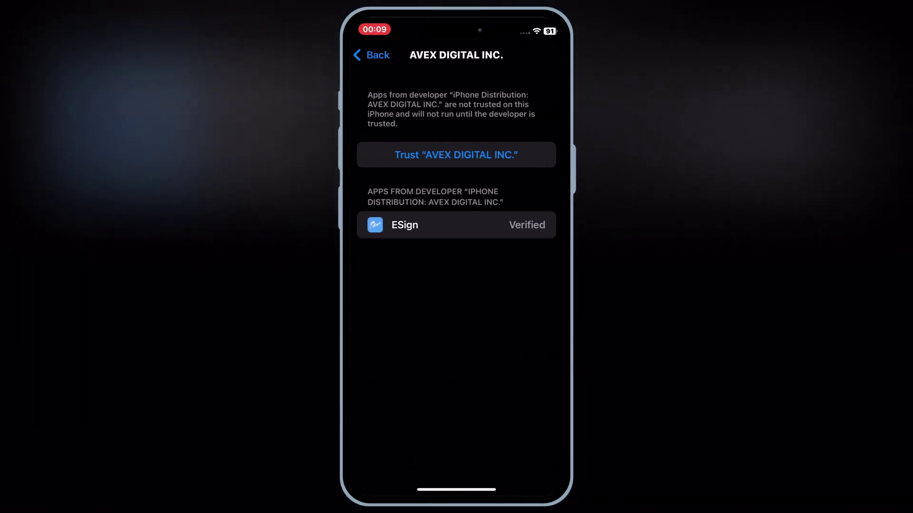
{"action": "left_click", "coordinate": [455, 154]}
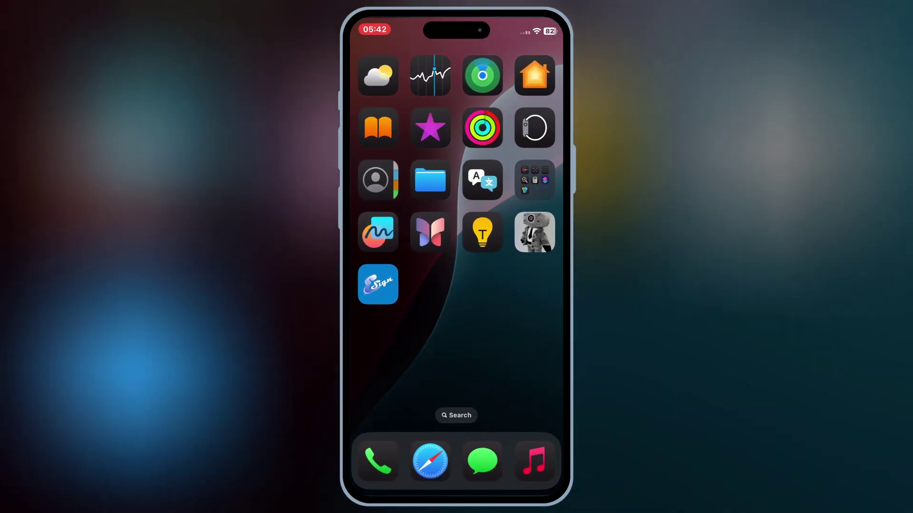
Step: Launch eSign, accept its service agreement and free-tool notice, then close it
{"action": "left_click", "coordinate": [378, 284]}
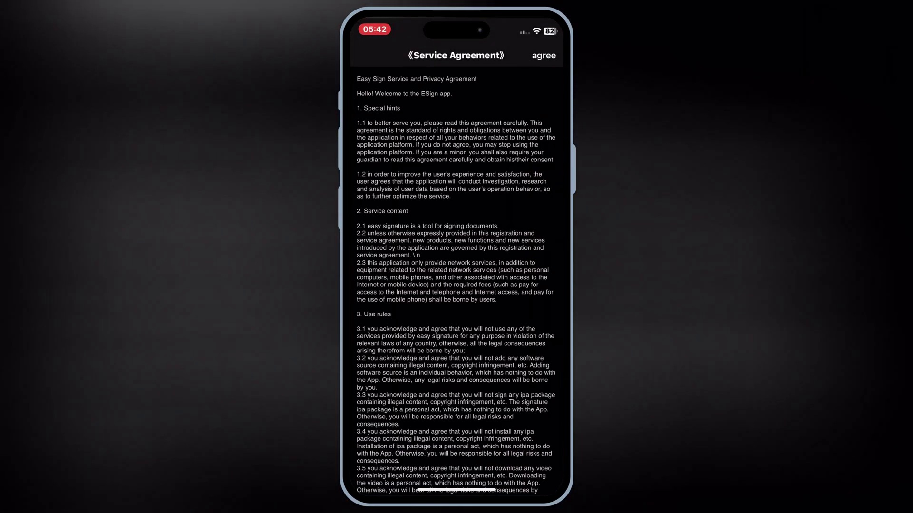
{"action": "left_click", "coordinate": [544, 56]}
{"action": "left_click", "coordinate": [456, 320]}
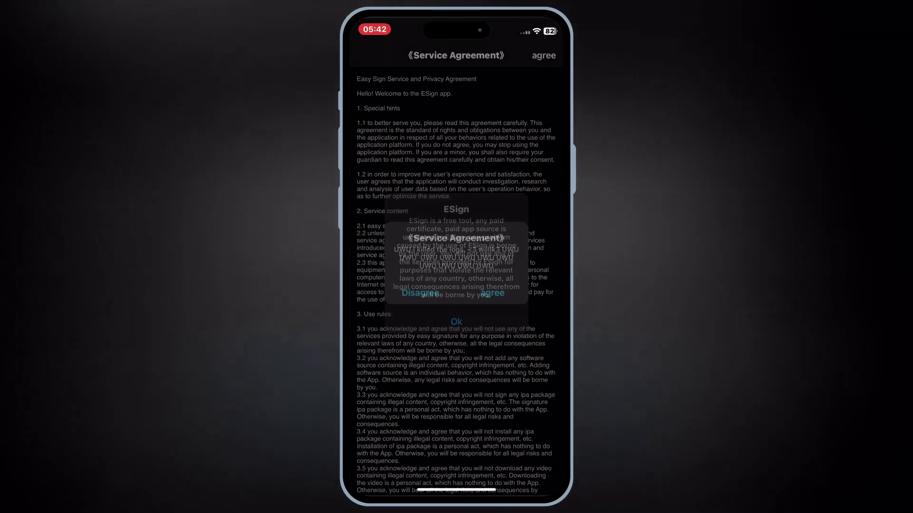
{"action": "left_click", "coordinate": [492, 292]}
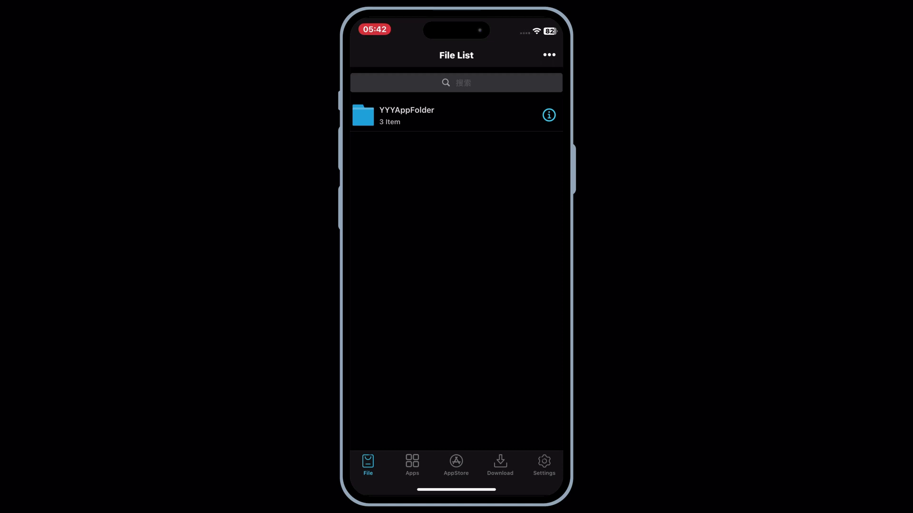
{"action": "left_click_drag", "start_coordinate": [456, 489], "coordinate": [457, 285]}
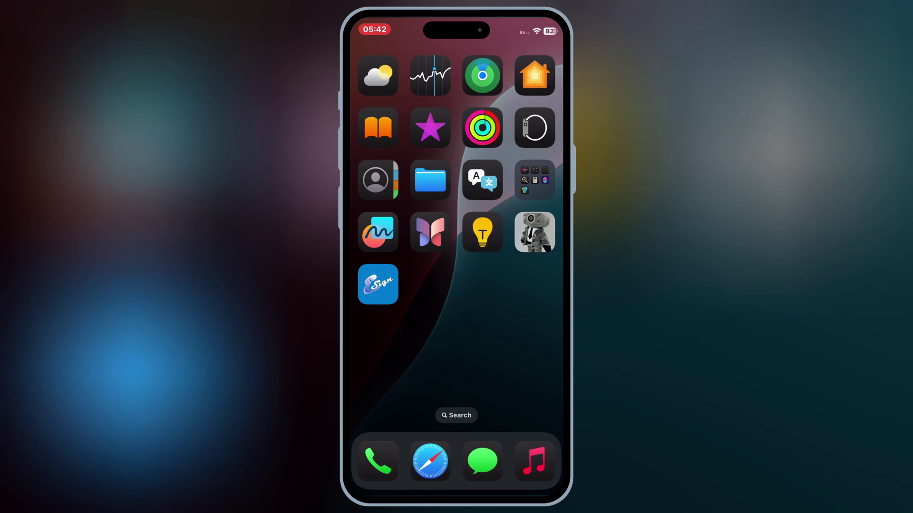
Step: Download the AVEX DIGITAL INC certificate from Skibiditech as 1.esigncert and save it to Files
{"action": "left_click", "coordinate": [534, 232]}
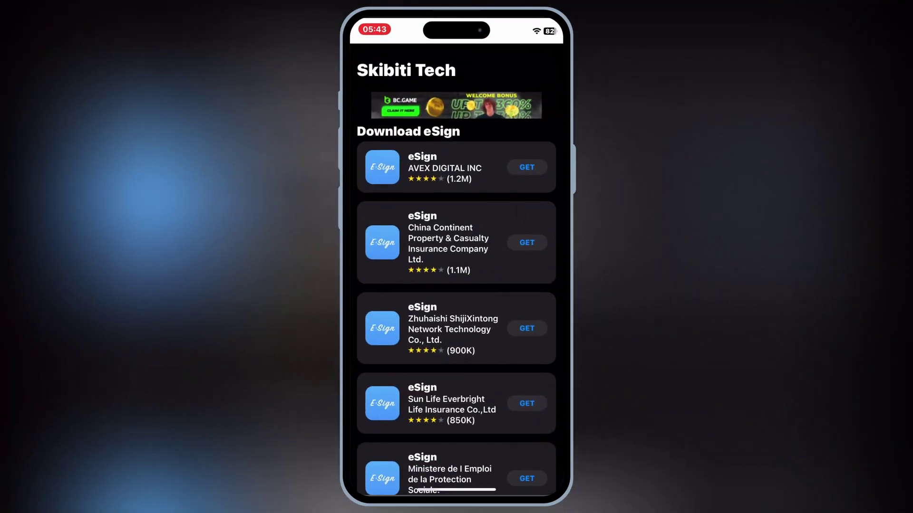
{"action": "scroll", "coordinate": [457, 285], "scroll_direction": "down", "scroll_amount": 2}
{"action": "scroll", "coordinate": [457, 286], "scroll_direction": "down", "scroll_amount": 5}
{"action": "scroll", "coordinate": [457, 286], "scroll_direction": "down", "scroll_amount": 5}
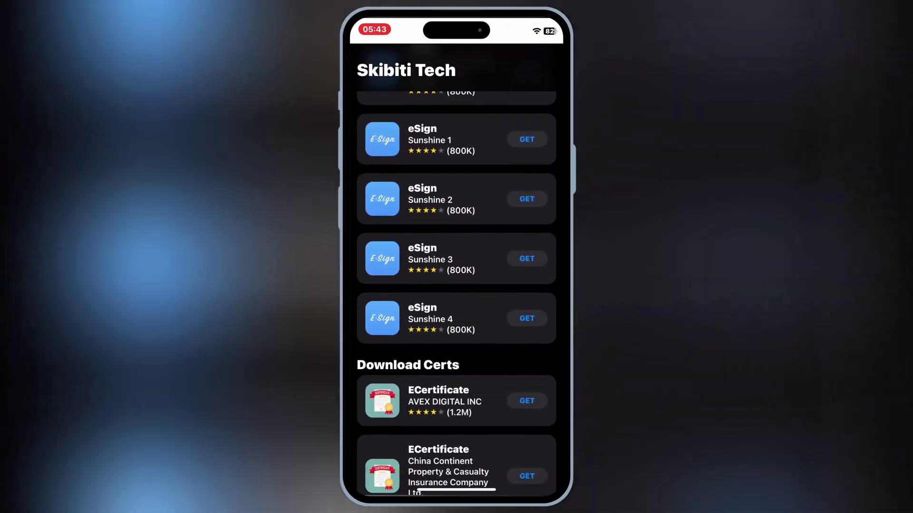
{"action": "scroll", "coordinate": [456, 286], "scroll_direction": "down", "scroll_amount": 2}
{"action": "scroll", "coordinate": [456, 285], "scroll_direction": "up", "scroll_amount": 1}
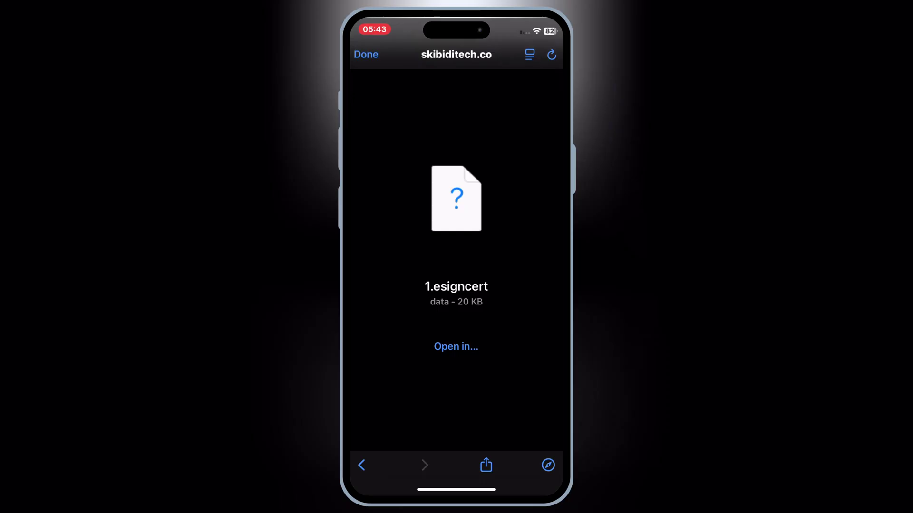
{"action": "left_click", "coordinate": [456, 346]}
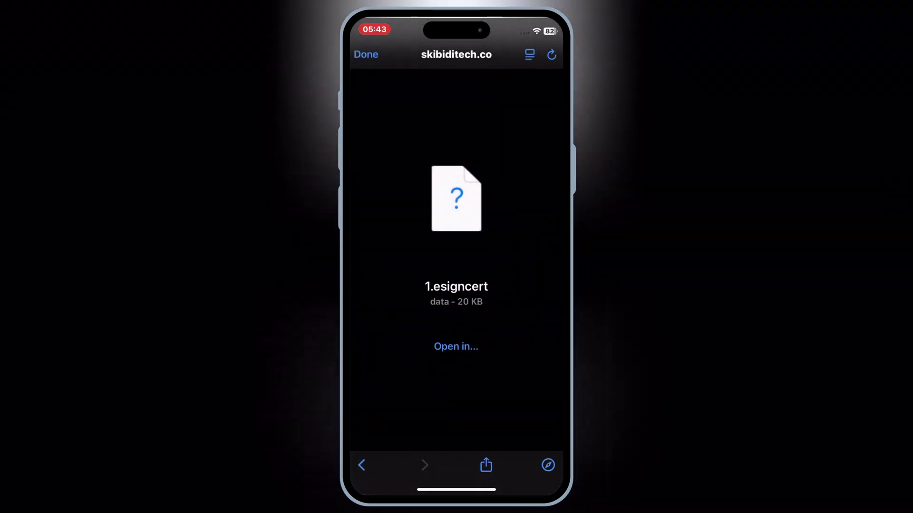
{"action": "left_click", "coordinate": [366, 54]}
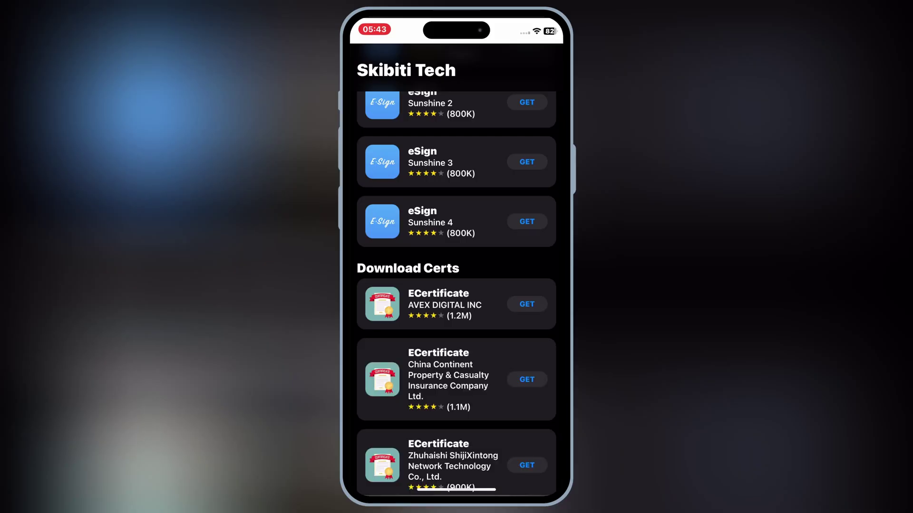
{"action": "left_click_drag", "start_coordinate": [457, 489], "coordinate": [457, 321]}
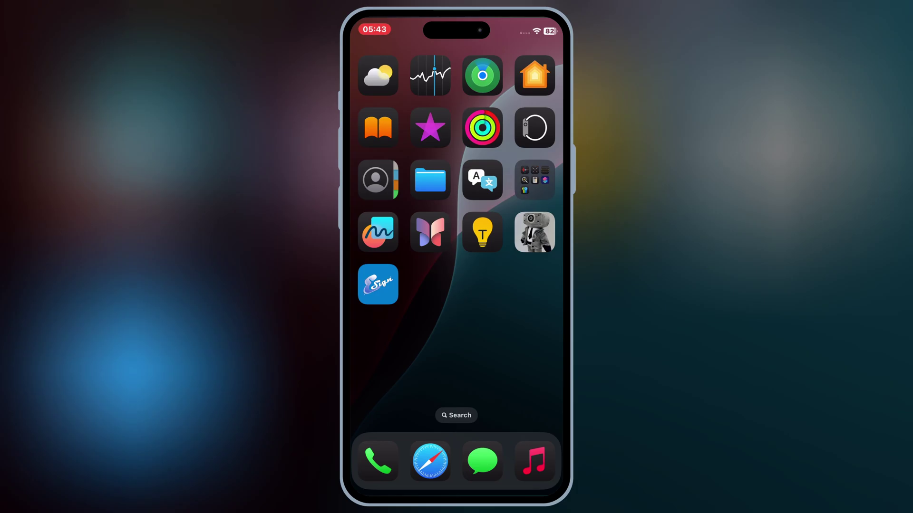
Step: Import 1.esigncert from On My iPhone into eSign and add it to certificate management
{"action": "left_click", "coordinate": [378, 284]}
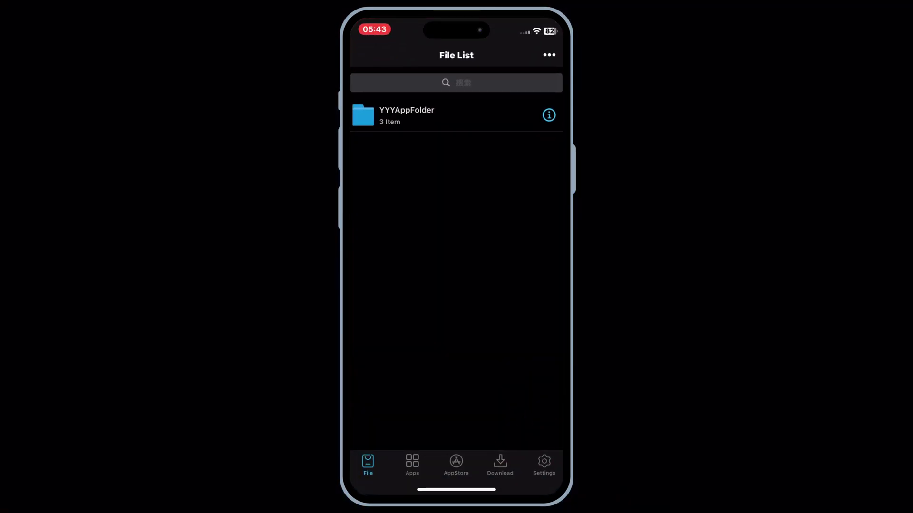
{"action": "left_click", "coordinate": [548, 55]}
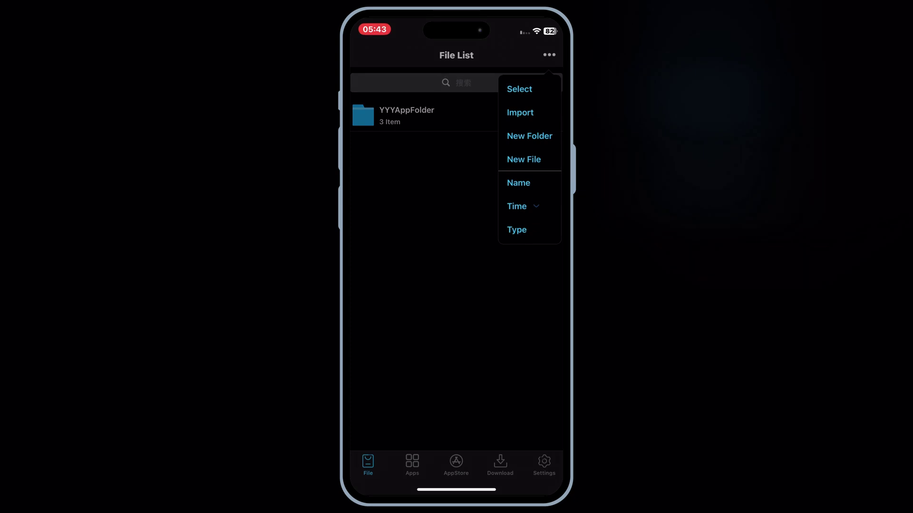
{"action": "left_click", "coordinate": [520, 111]}
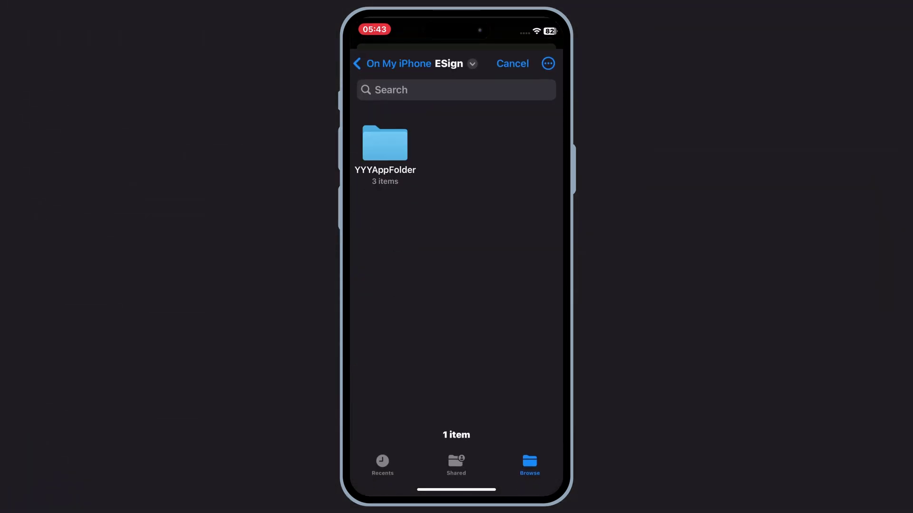
{"action": "left_click", "coordinate": [398, 64]}
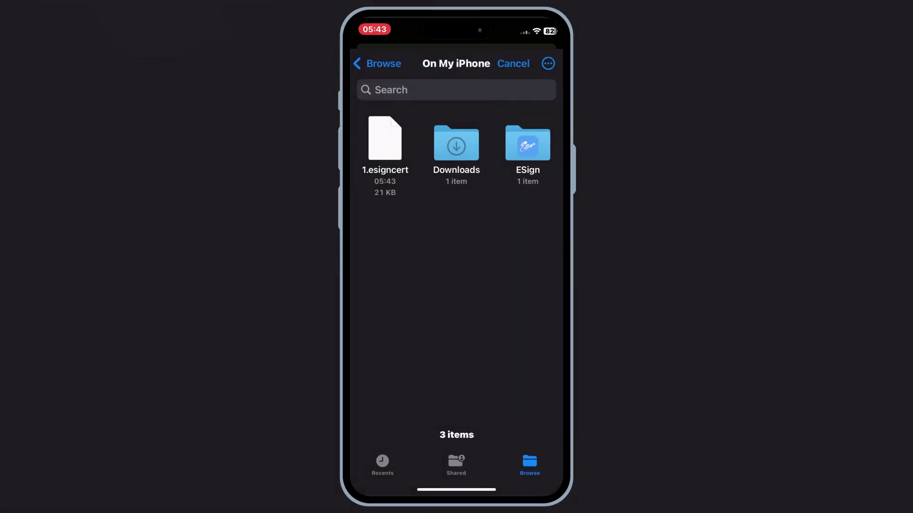
{"action": "left_click", "coordinate": [385, 139]}
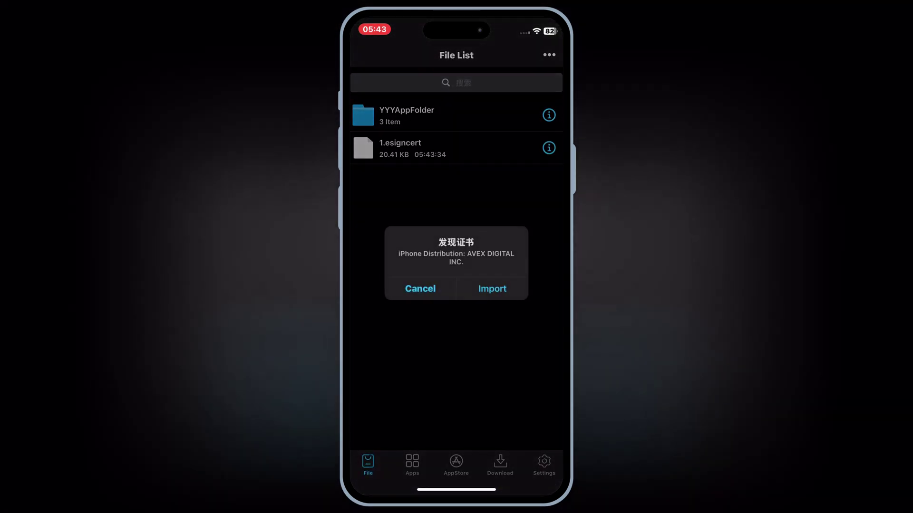
{"action": "left_click", "coordinate": [492, 288]}
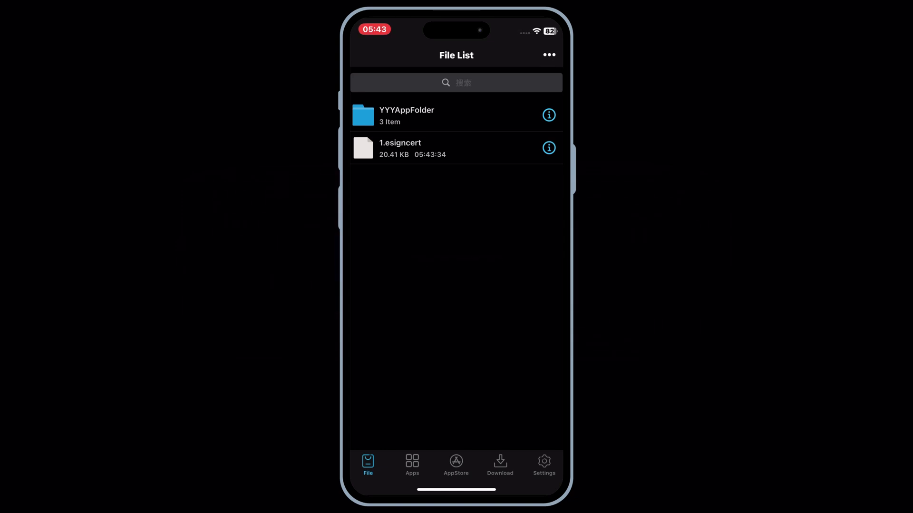
{"action": "left_click", "coordinate": [427, 148]}
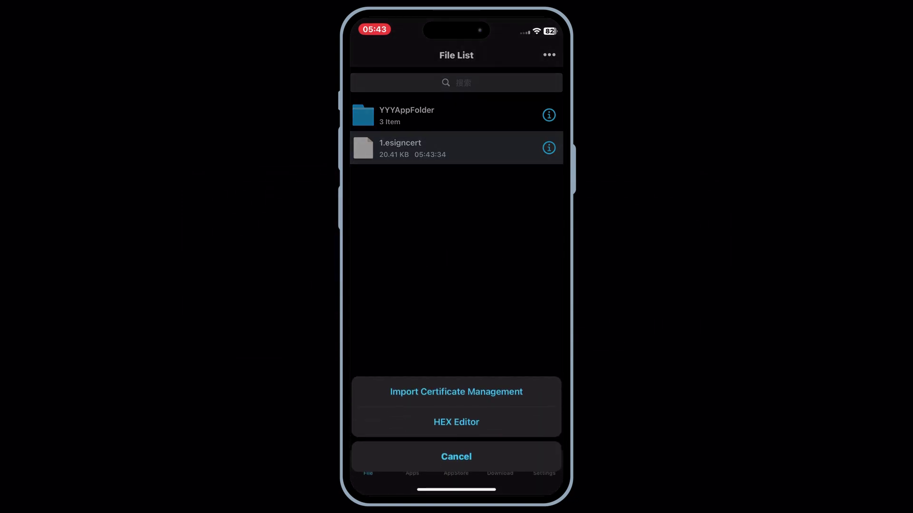
{"action": "left_click", "coordinate": [457, 392]}
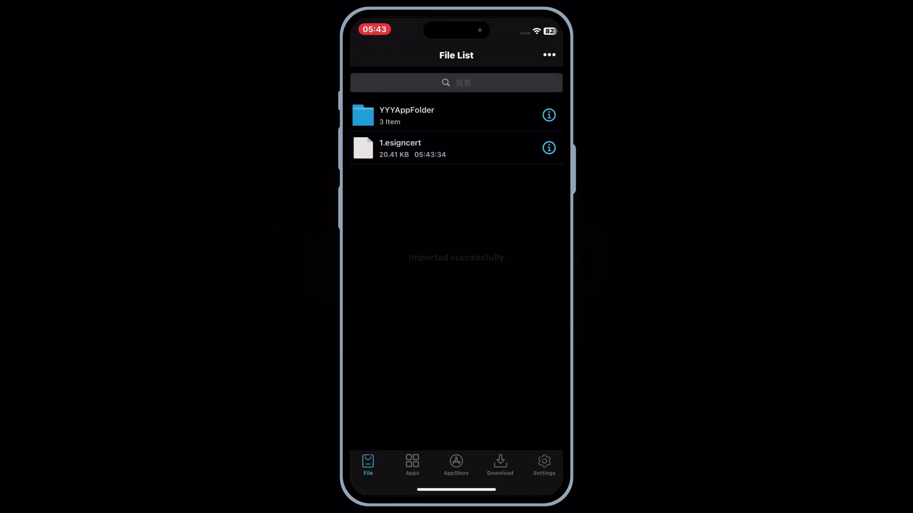
Step: Close eSign and switch the home screen to small icons with name labels
{"action": "left_click_drag", "start_coordinate": [457, 490], "coordinate": [456, 286]}
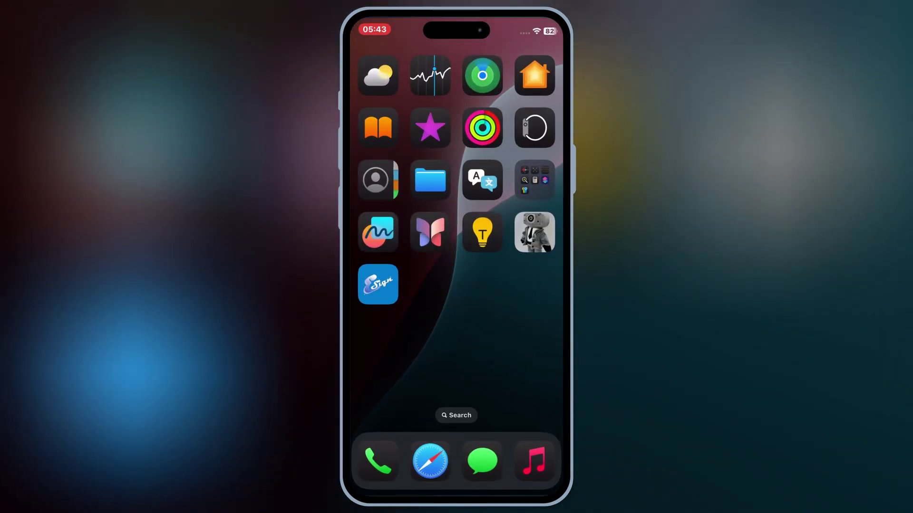
{"action": "left_click", "coordinate": [377, 33]}
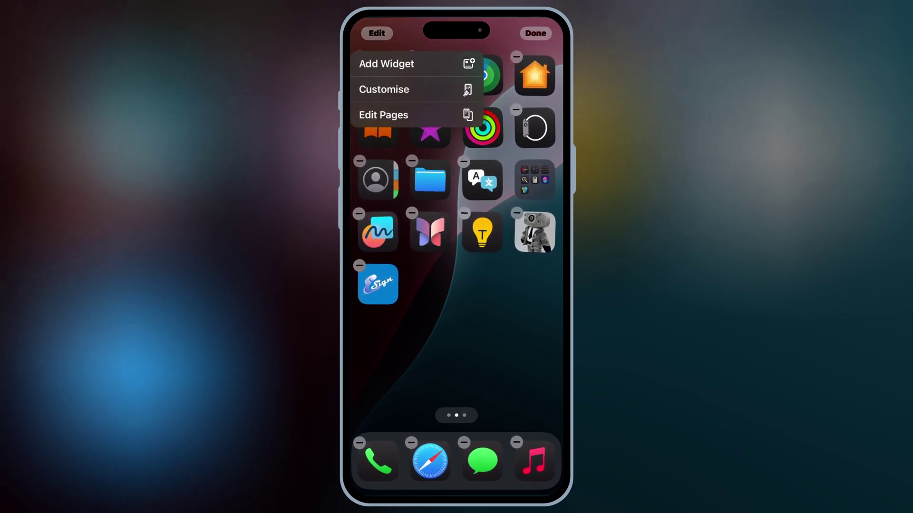
{"action": "left_click", "coordinate": [383, 89]}
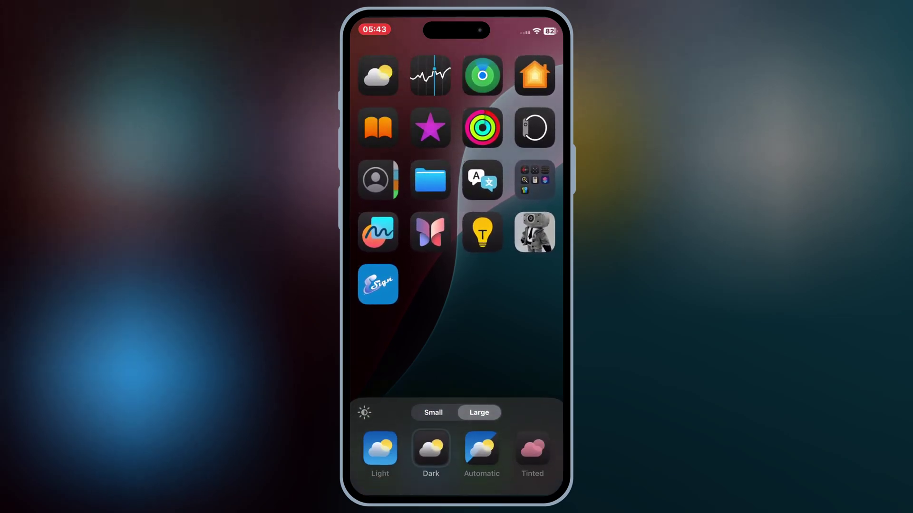
{"action": "left_click", "coordinate": [433, 412]}
{"action": "left_click", "coordinate": [456, 343]}
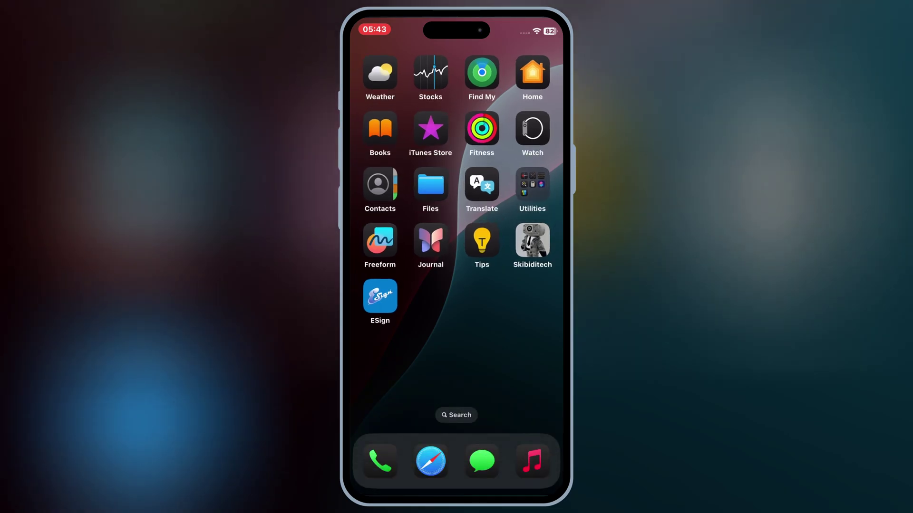
Step: Import Delta-659.473-01.ipa (139.70 MB) from On My iPhone > Downloads into eSign
{"action": "left_click", "coordinate": [380, 295]}
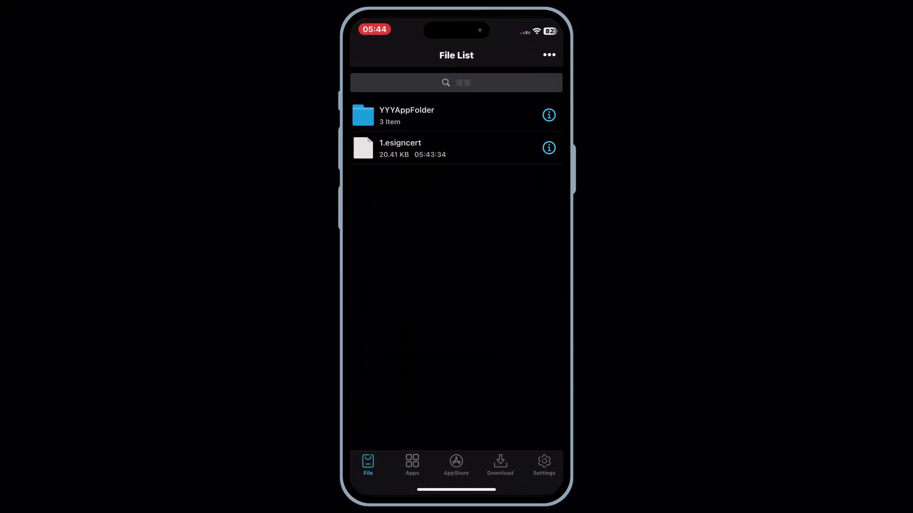
{"action": "left_click", "coordinate": [550, 56]}
{"action": "left_click", "coordinate": [519, 112]}
{"action": "left_click", "coordinate": [389, 64]}
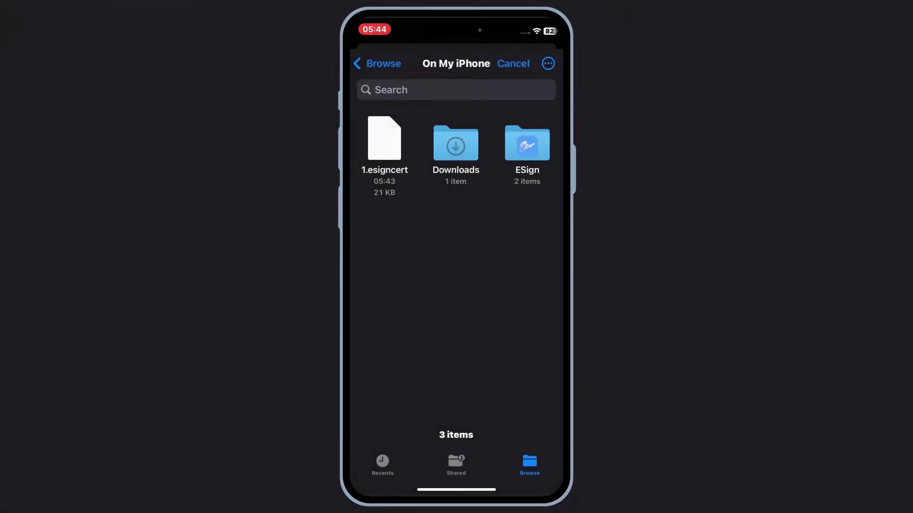
{"action": "left_click", "coordinate": [456, 143]}
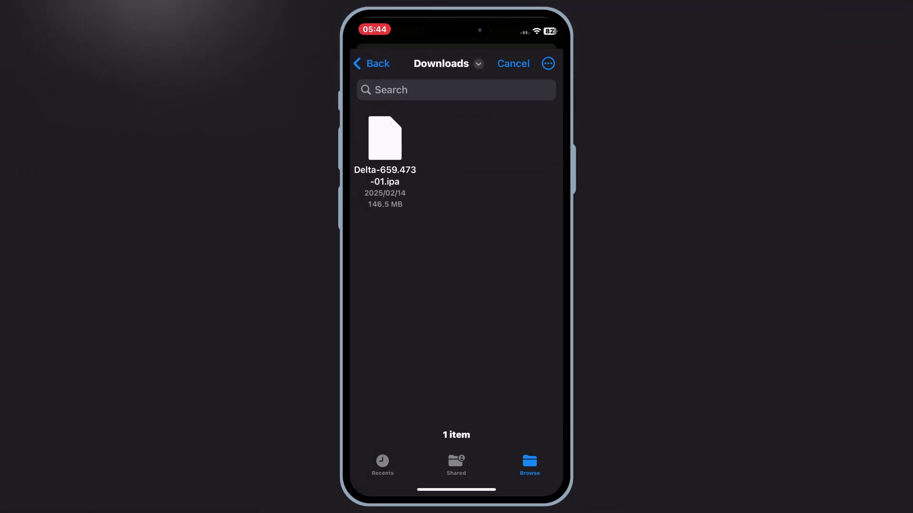
{"action": "left_click", "coordinate": [384, 139]}
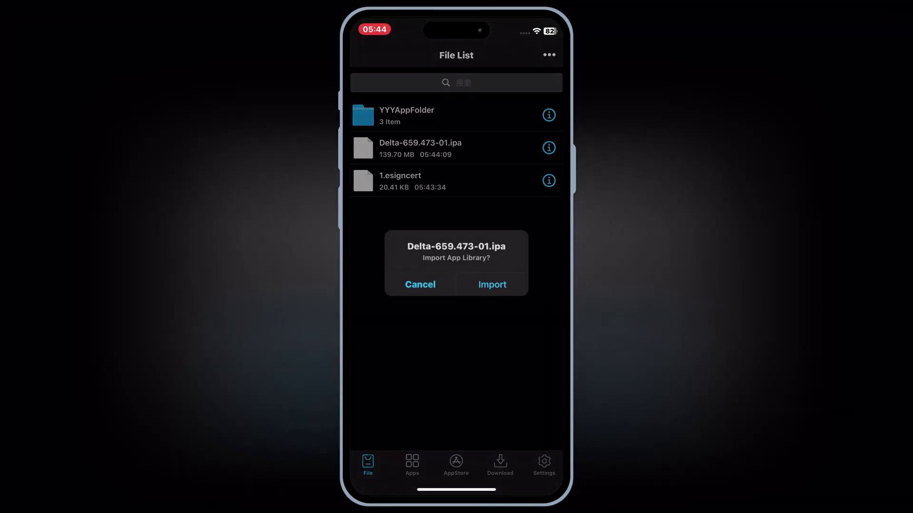
{"action": "left_click", "coordinate": [492, 284]}
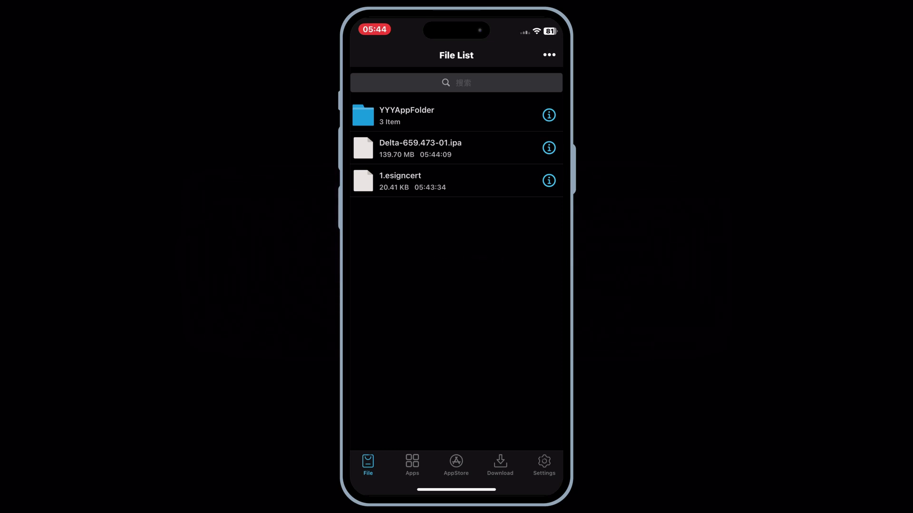
Step: Sign Delta with the AVEX DIGITAL INC. certificate, removing the mobileprovision after signing
{"action": "left_click", "coordinate": [412, 465]}
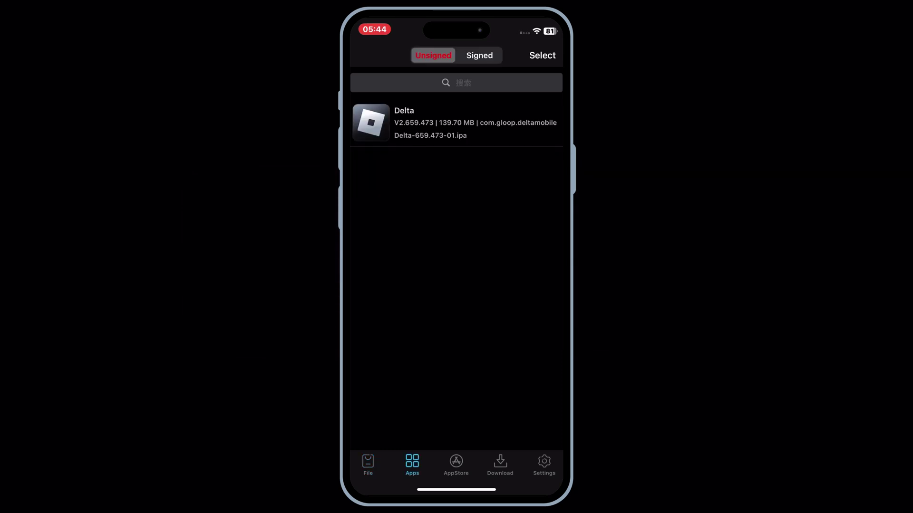
{"action": "left_click", "coordinate": [456, 123]}
{"action": "left_click", "coordinate": [457, 240]}
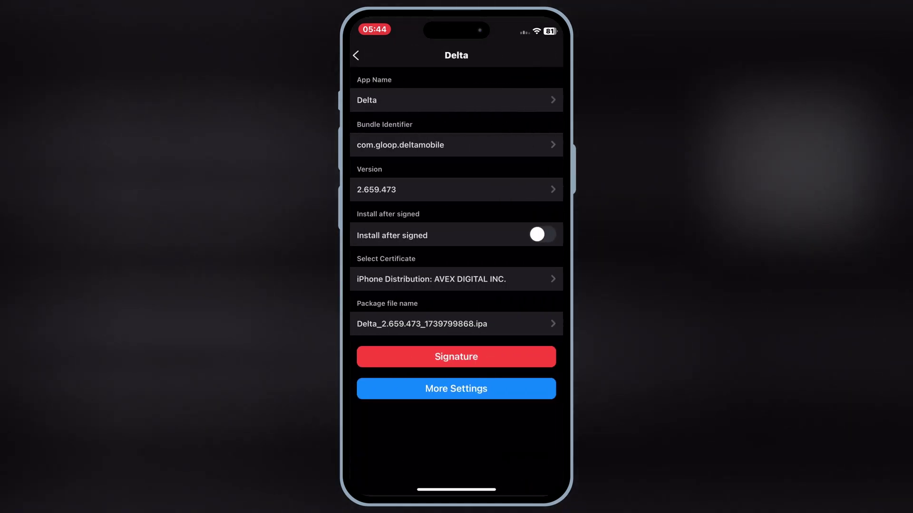
{"action": "left_click", "coordinate": [457, 389]}
{"action": "scroll", "coordinate": [457, 286], "scroll_direction": "down", "scroll_amount": 10}
{"action": "scroll", "coordinate": [456, 285], "scroll_direction": "down", "scroll_amount": 10}
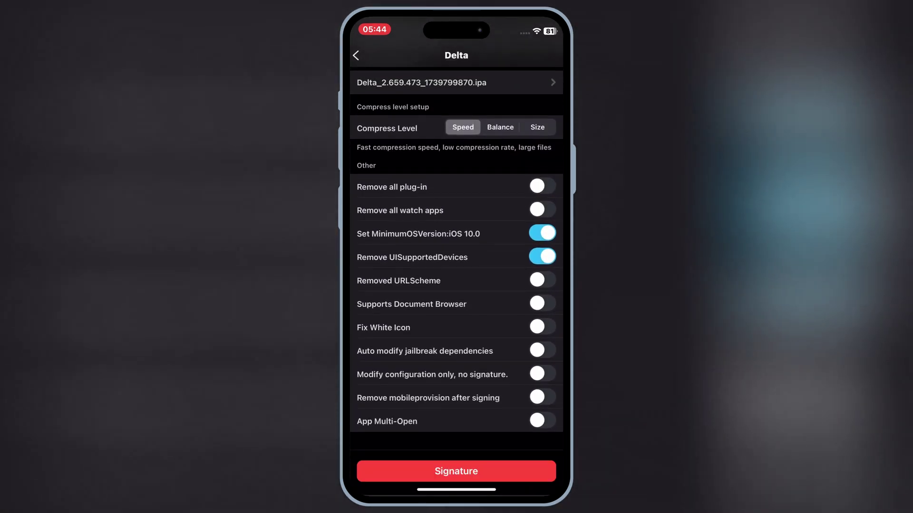
{"action": "left_click", "coordinate": [542, 397]}
{"action": "left_click", "coordinate": [456, 471]}
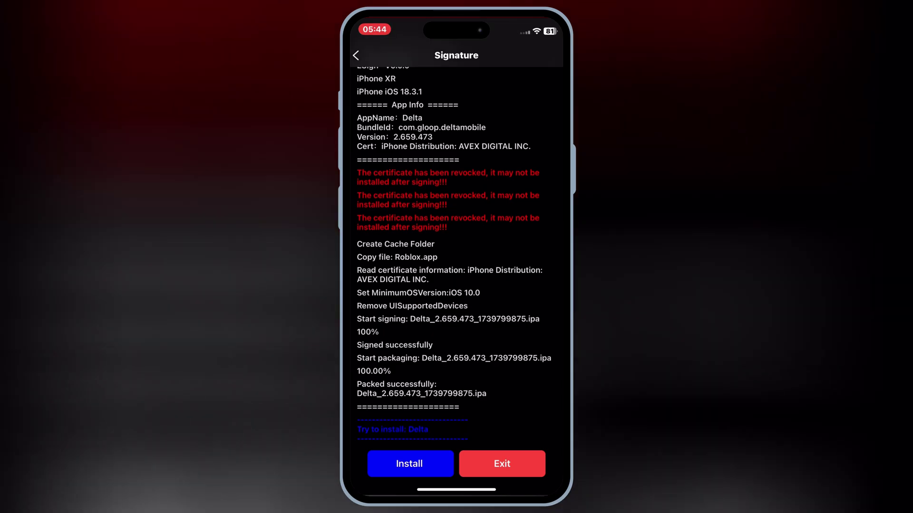
Step: Start installing the signed Delta_2.659.473_1739799875.ipa on the iPhone
{"action": "left_click", "coordinate": [491, 284]}
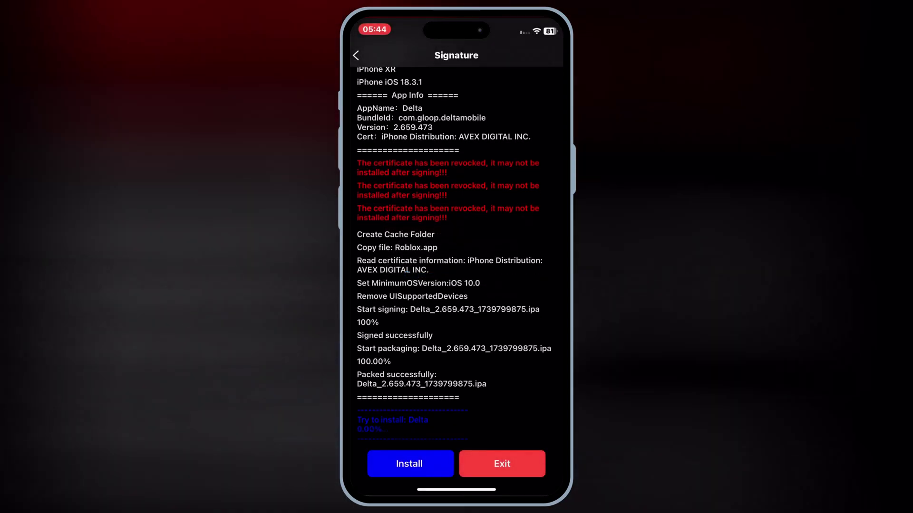